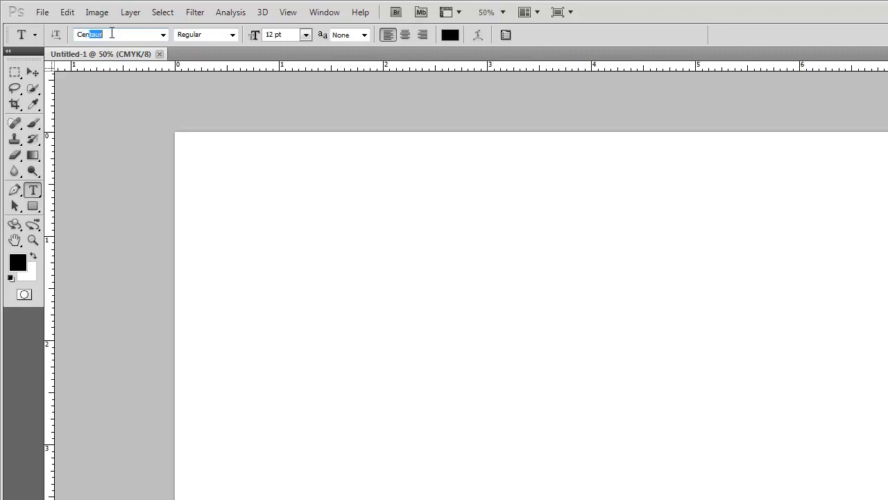
Set the type options to Century Gothic Bold, 100 pt, with Strong anti-aliasing and centred alignment
left_click(163, 34)
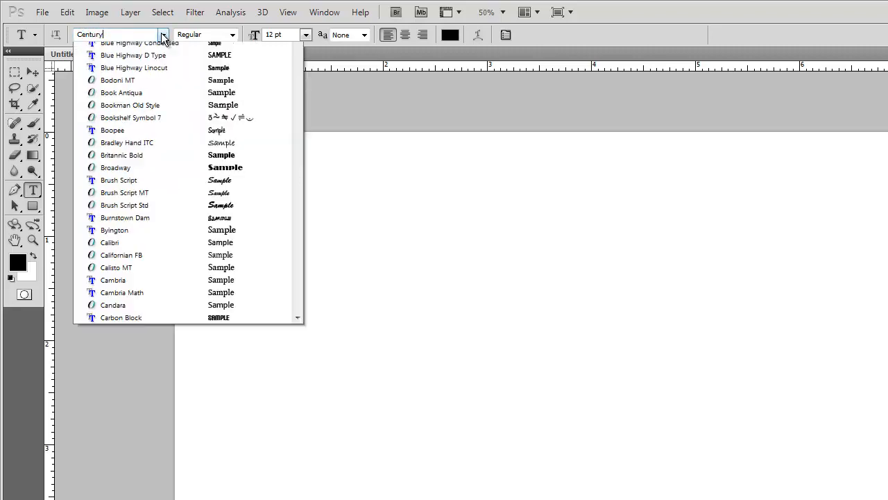
left_click(136, 60)
left_click(235, 34)
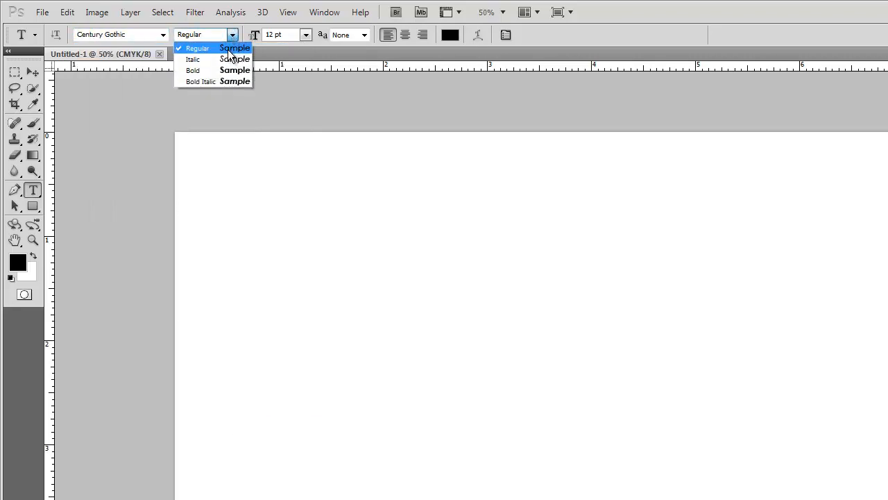
left_click(233, 70)
left_click(256, 34)
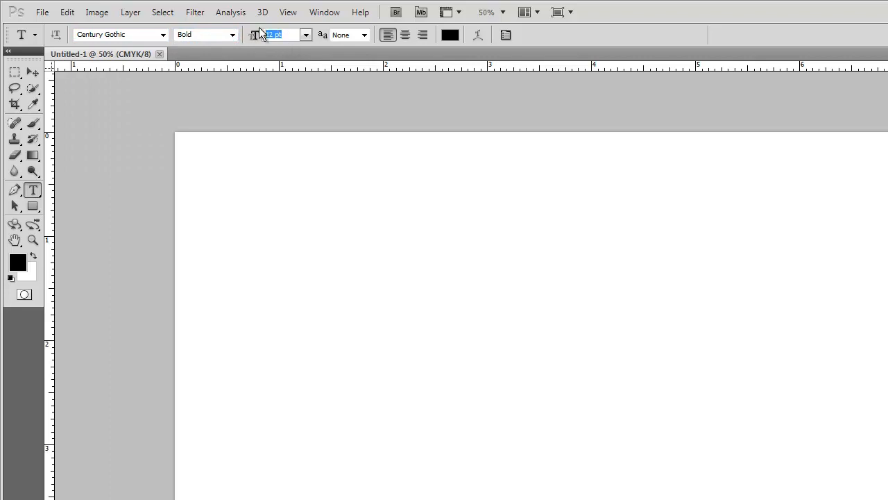
type("4")
left_click(364, 35)
left_click(347, 82)
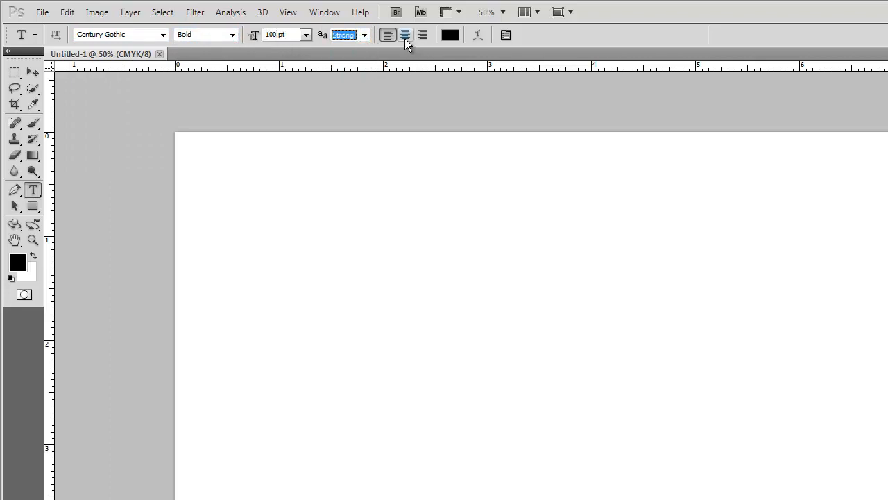
Set the text colour to an orange with CMYK values 0, 50, 100, 0
left_click(450, 34)
type("0")
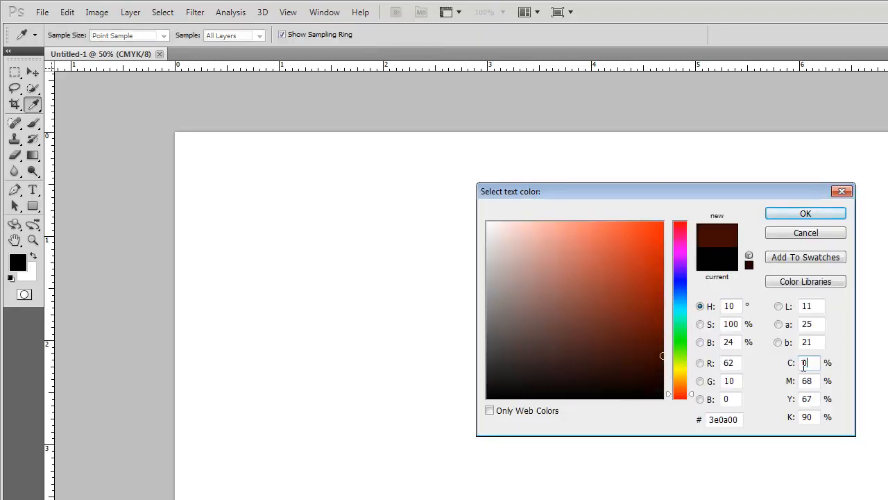
key("Tab")
type("50")
key("Tab")
type("10")
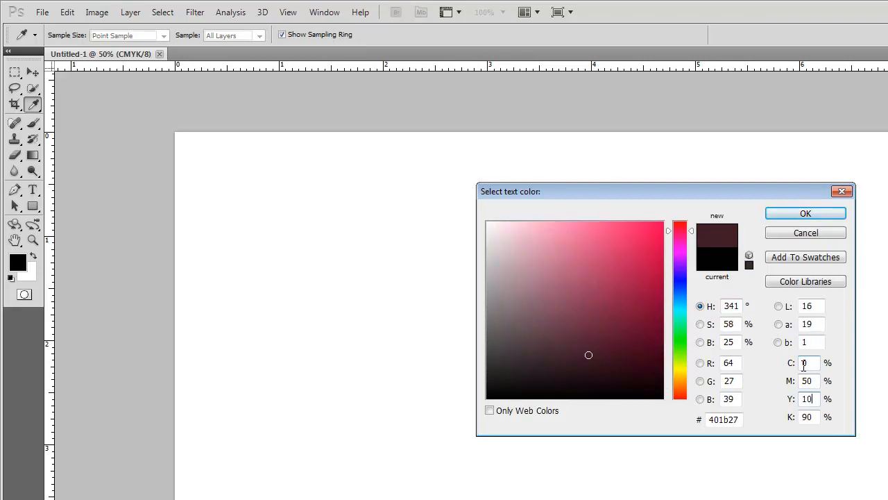
type("0")
key("Tab")
type("0")
key("Return")
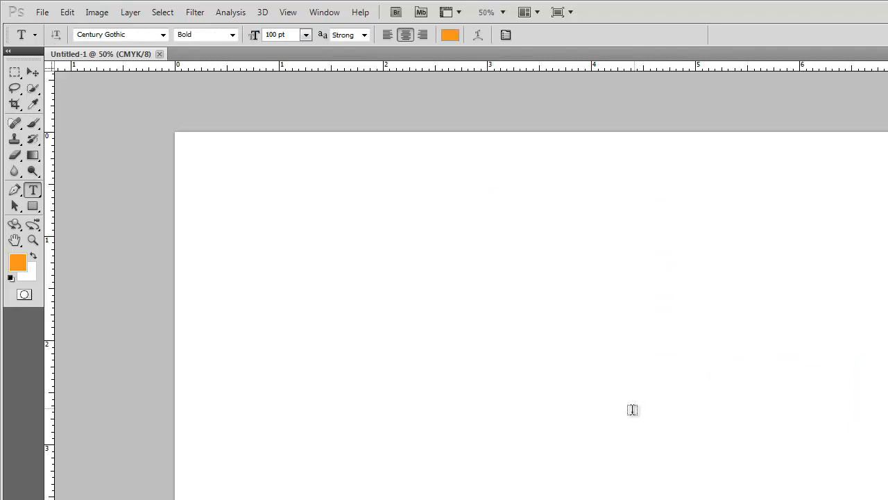
Add the text "Photoshop" on the white canvas and finish it by switching to the Move tool
left_click(623, 419)
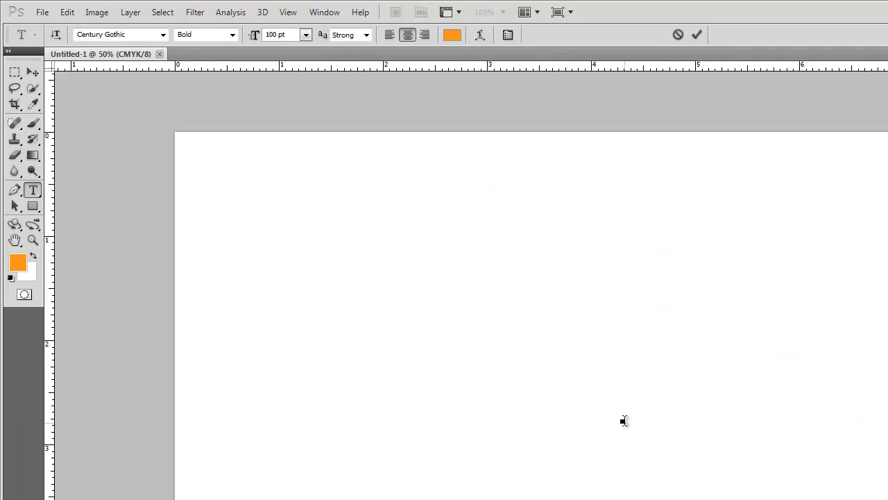
type("Photosho")
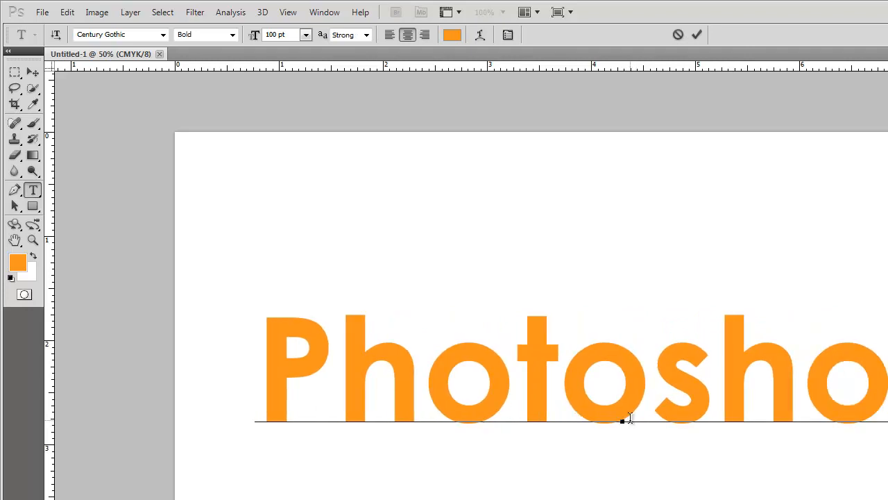
left_click(36, 72)
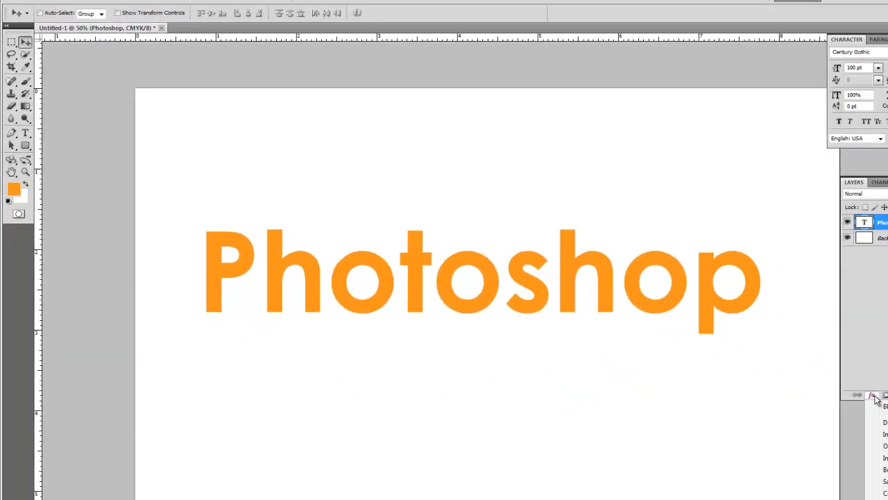
Add a Drop Shadow to the text layer, sampling the text's orange and darkening it to about #d37d16
left_click(751, 332)
left_click(766, 356)
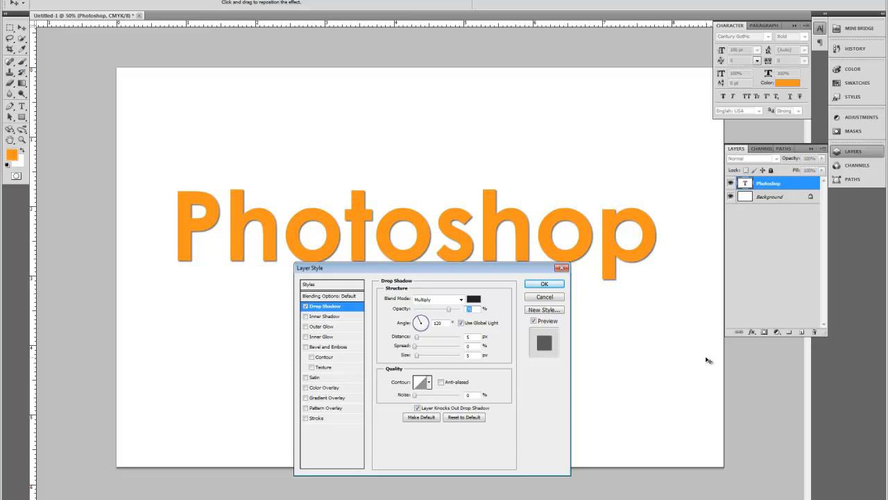
left_click(475, 299)
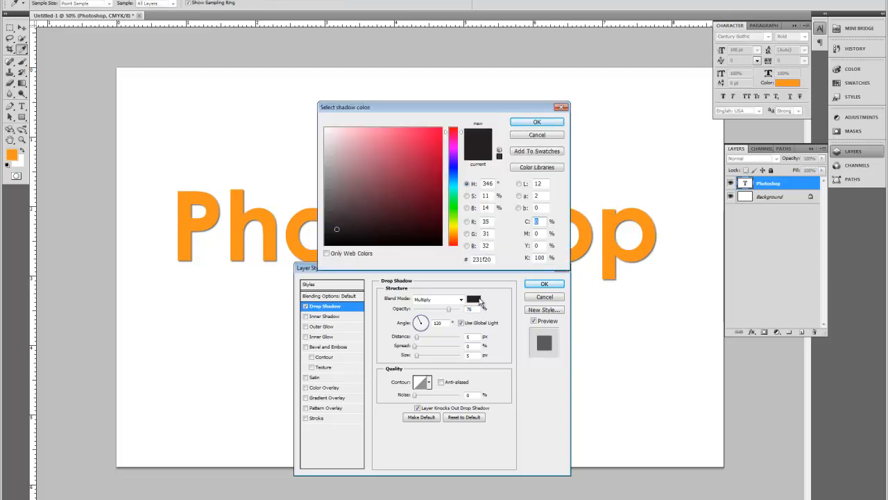
left_click(266, 214)
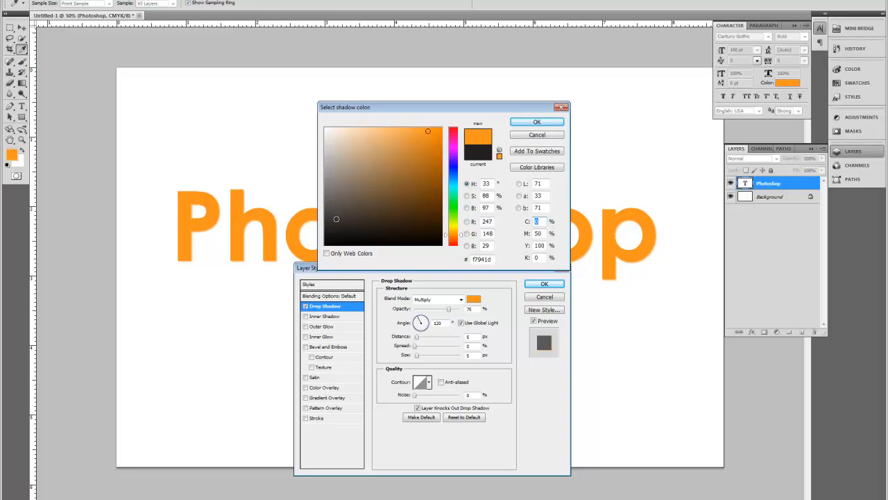
left_click_drag(428, 131, 429, 147)
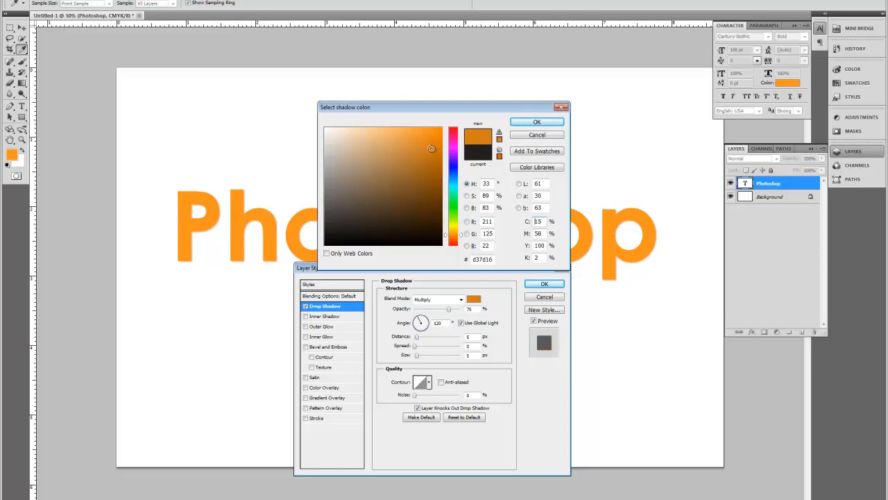
left_click(531, 123)
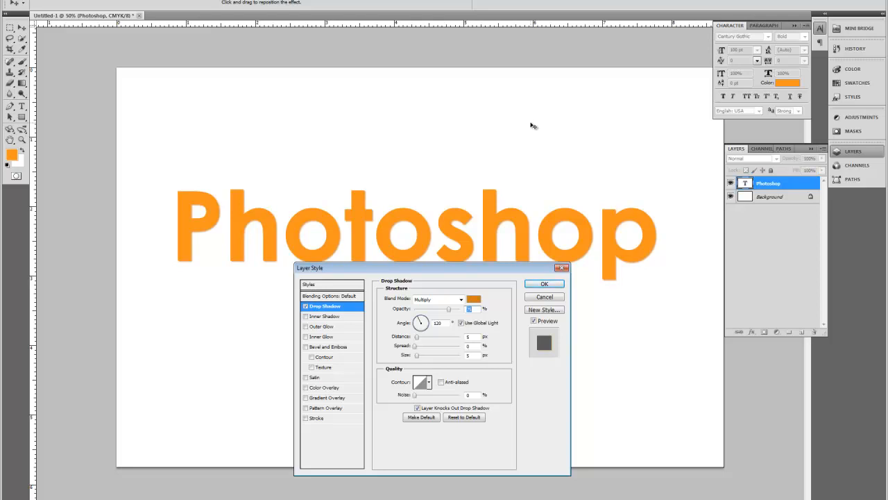
Enable Inner Shadow and colour it with the text's orange darkened to about #ca7817
left_click(337, 317)
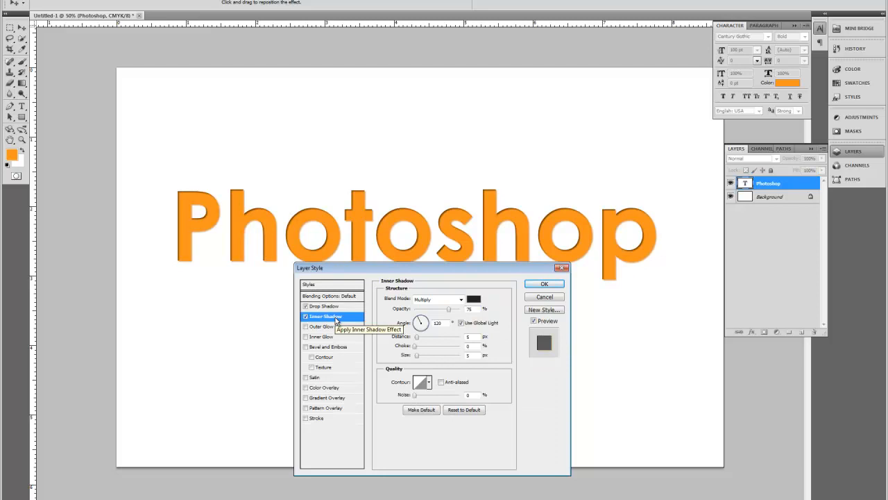
left_click(475, 300)
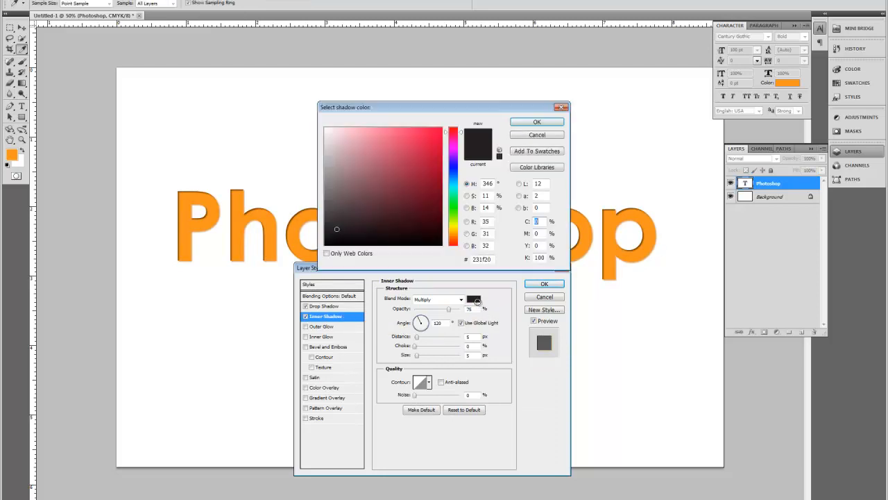
left_click(294, 224)
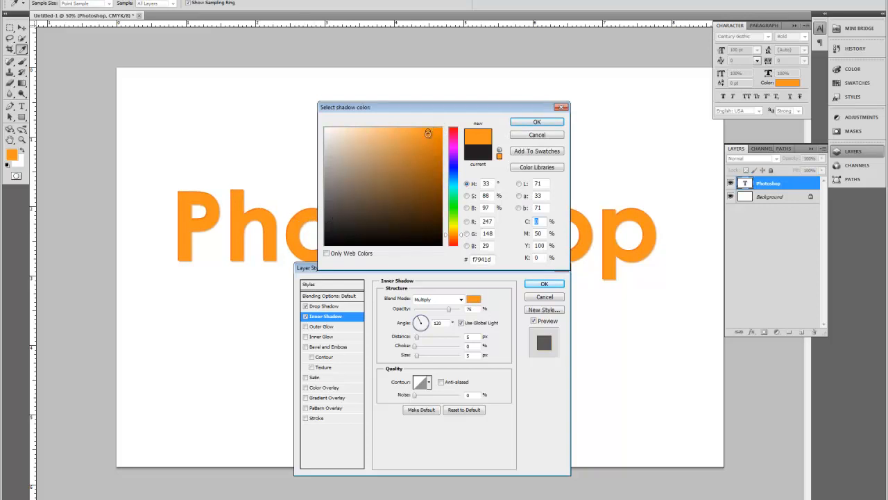
left_click_drag(428, 133, 430, 151)
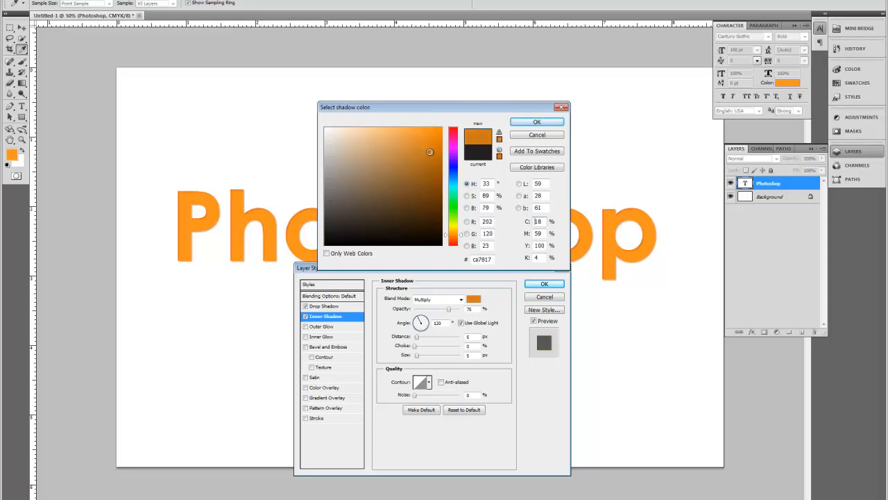
left_click(532, 122)
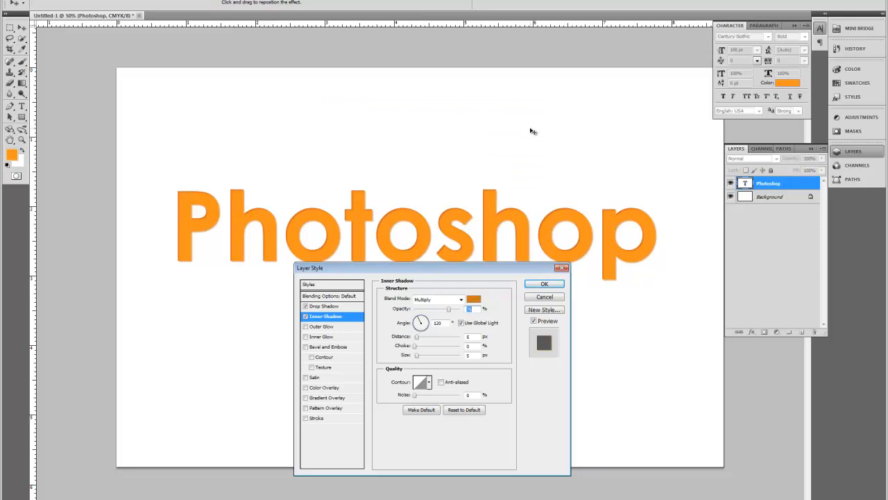
Set the inner shadow's size to 50 px
left_click(420, 355)
left_click_drag(421, 358, 425, 360)
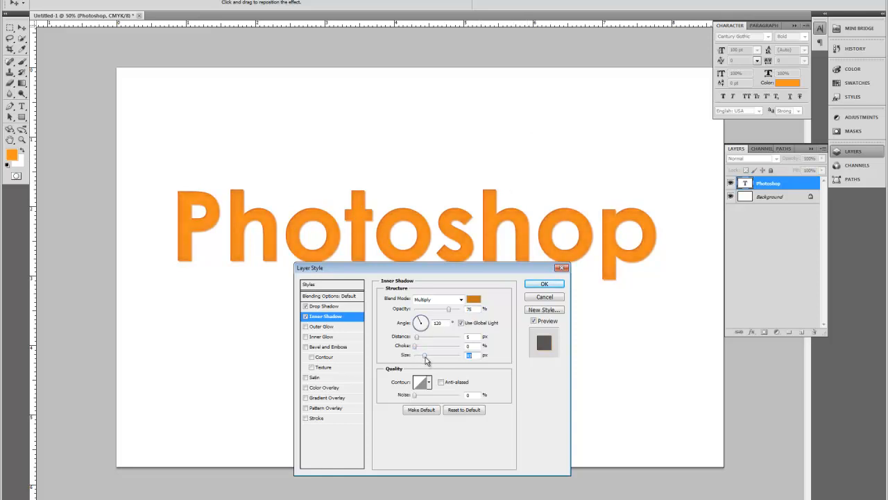
type("50")
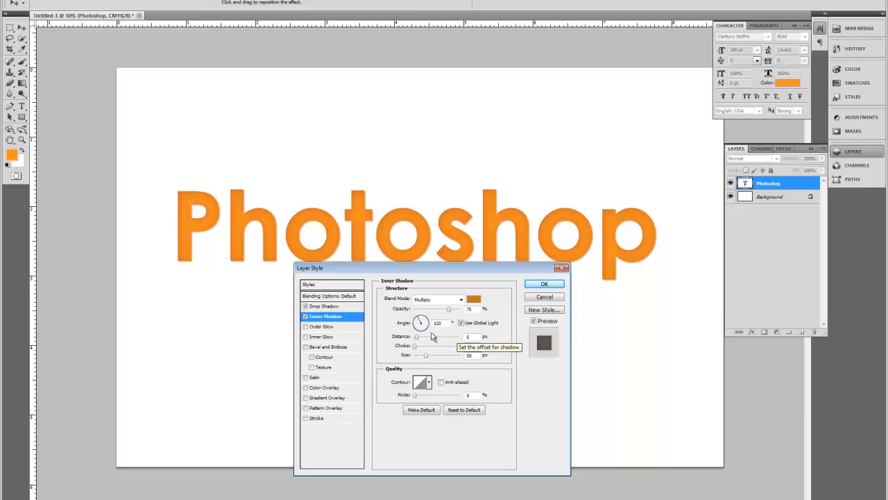
Enable Outer Glow and colour it with the text's orange lightened to about #f8ae57
left_click(322, 328)
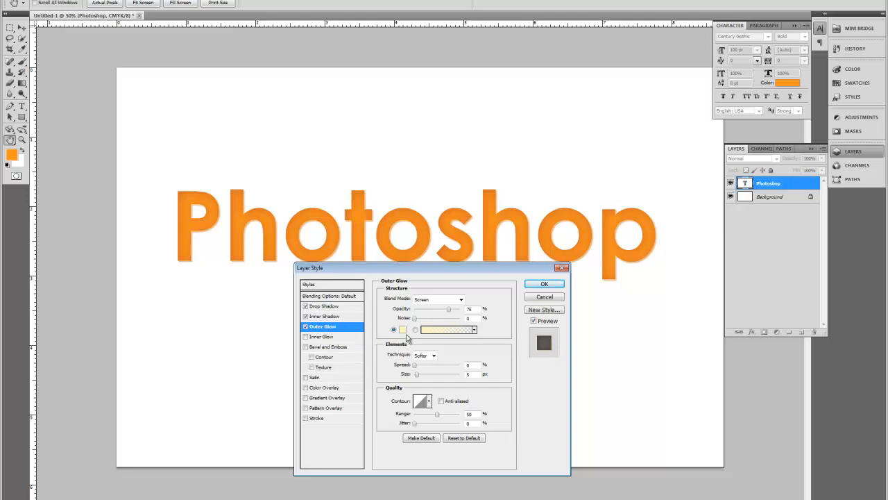
left_click(403, 329)
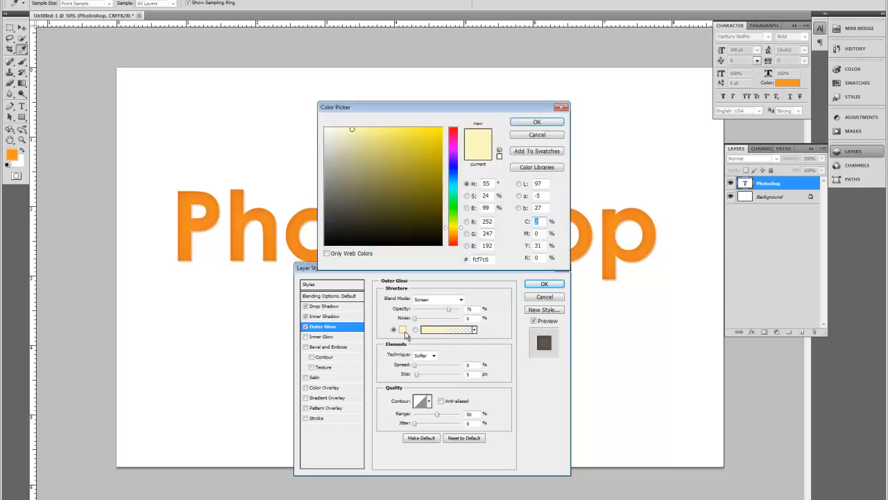
left_click(270, 233)
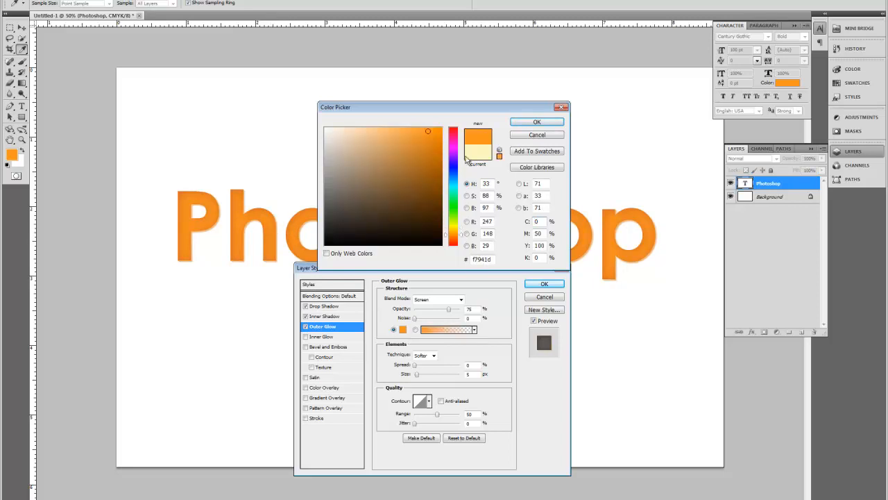
left_click_drag(432, 132, 401, 131)
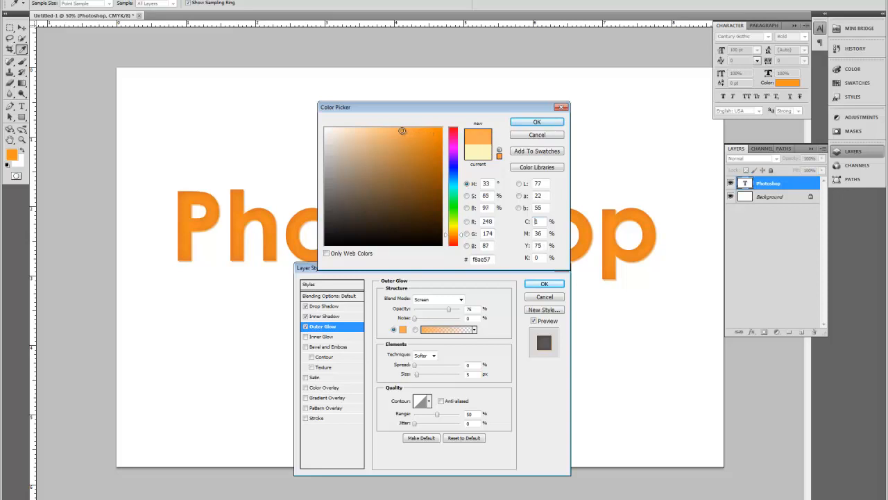
left_click(515, 124)
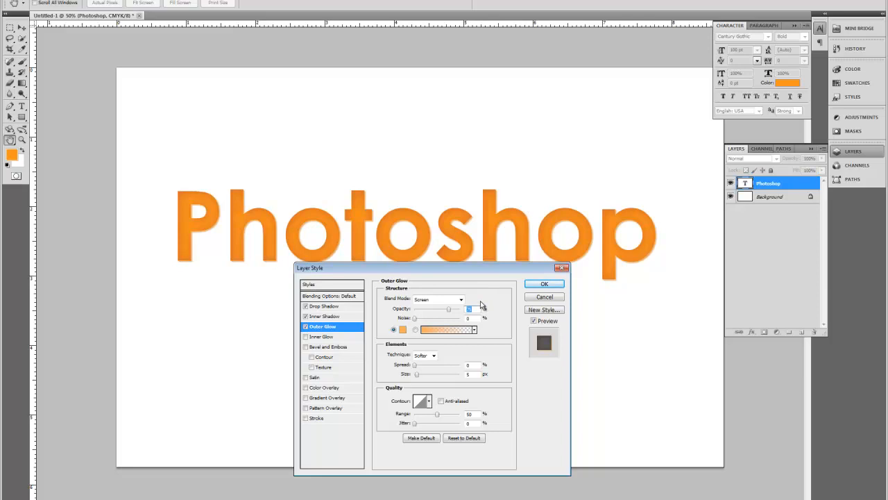
Set the outer glow's opacity to 60%, spread to 15% and size to 10 px
type("6")
type("15")
key("Tab")
type("10")
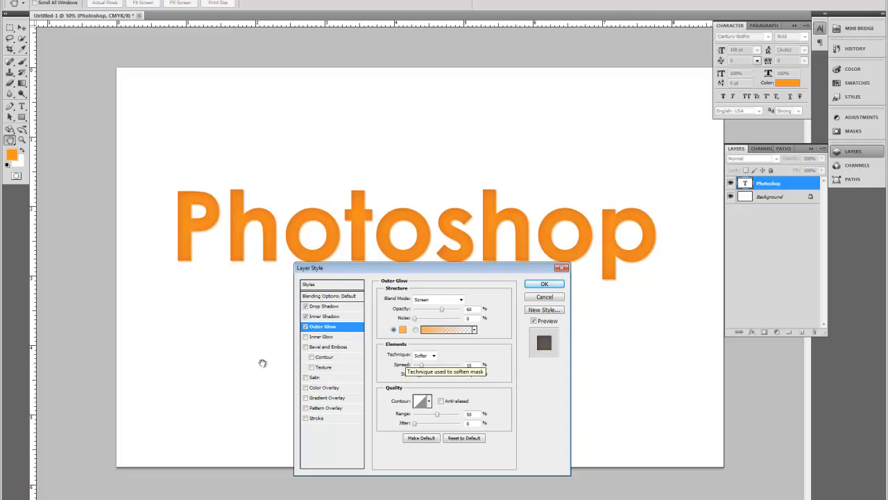
Enable Bevel and Emboss on the text with a bevel size of 16 px
left_click(323, 346)
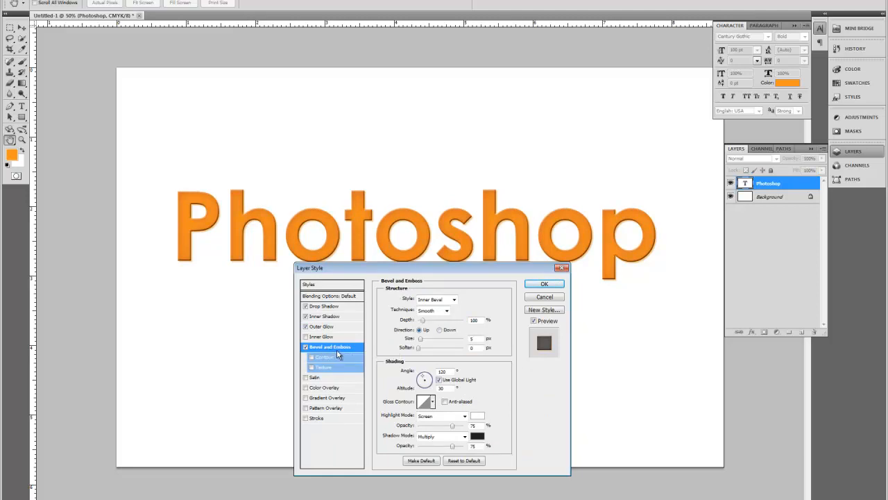
double_click(469, 339)
type("15")
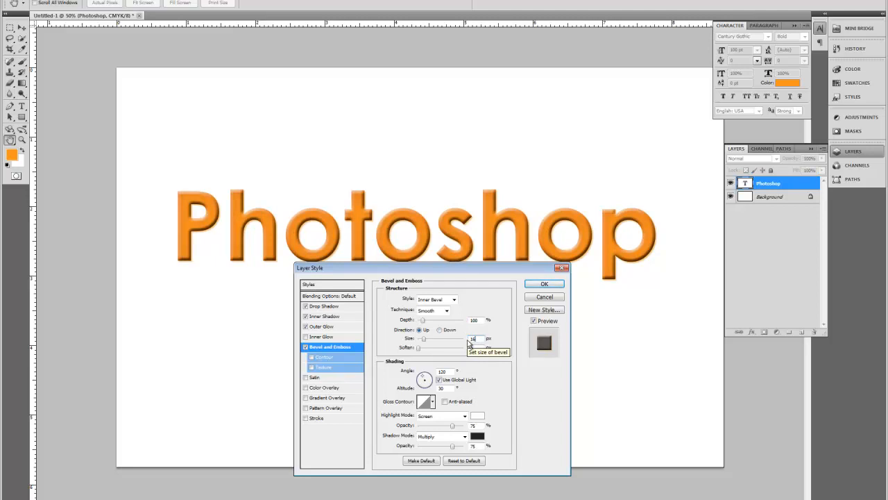
Turn off global light for the bevel and set its angle to 90°, altitude to 75° and shadow opacity to 0%
left_click(439, 380)
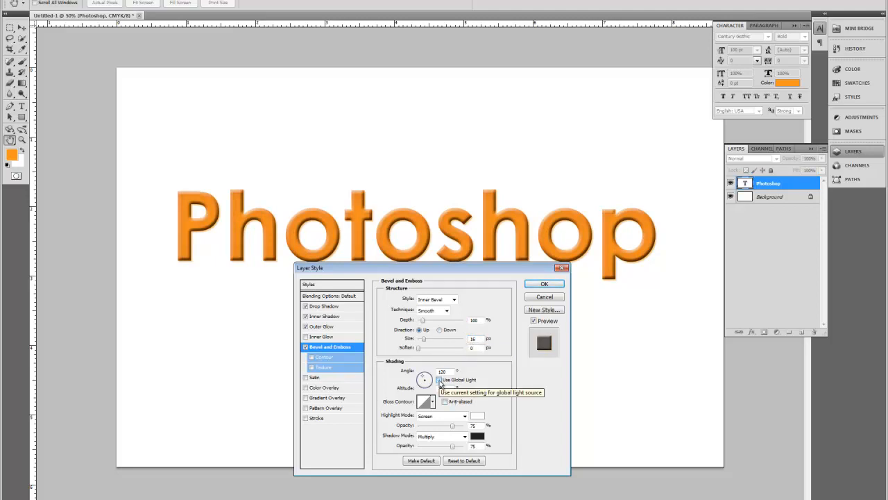
left_click(442, 371)
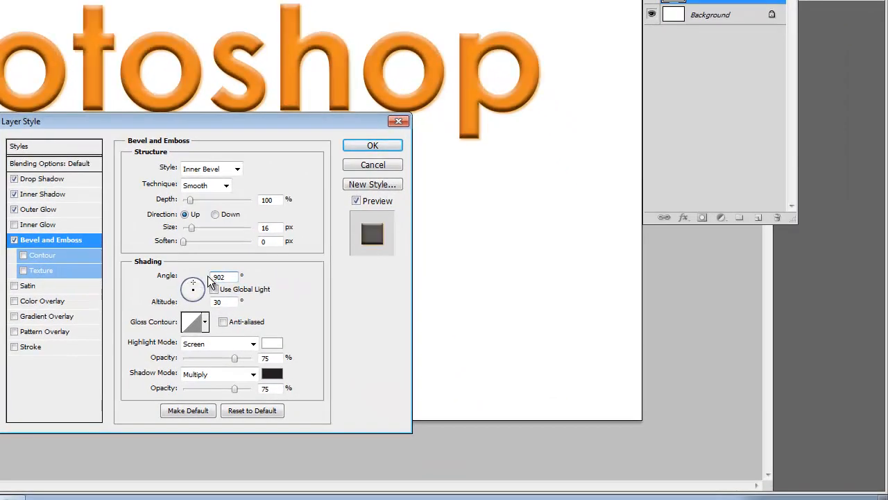
key("BackSpace")
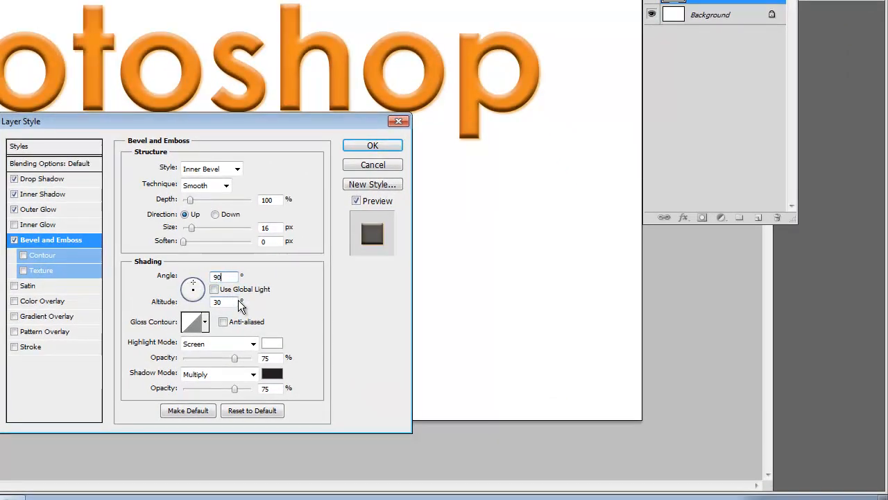
left_click_drag(234, 301, 208, 304)
type("75")
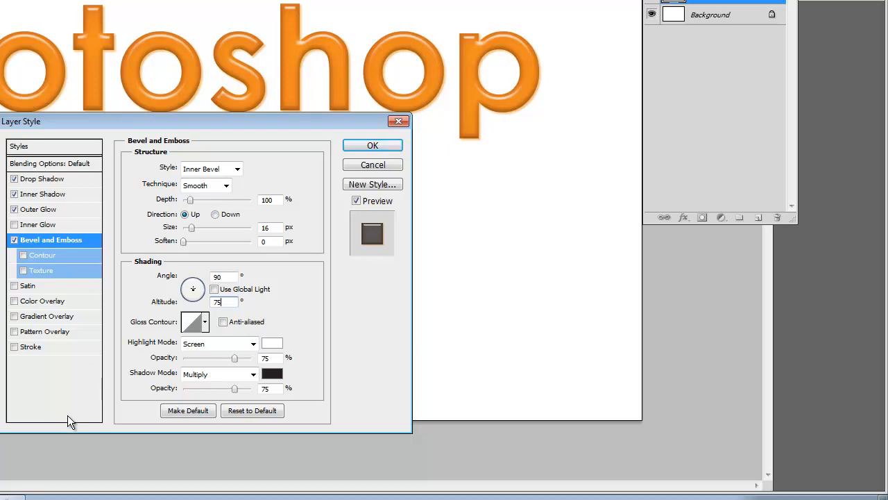
left_click_drag(234, 389, 186, 392)
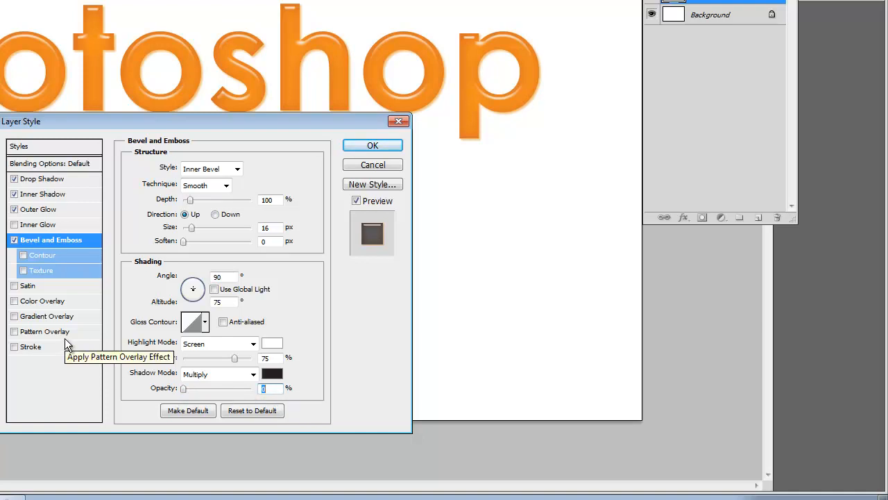
Enable Contour for the bevel and choose the half-round preset curve that rises steeply and levels off
left_click(59, 256)
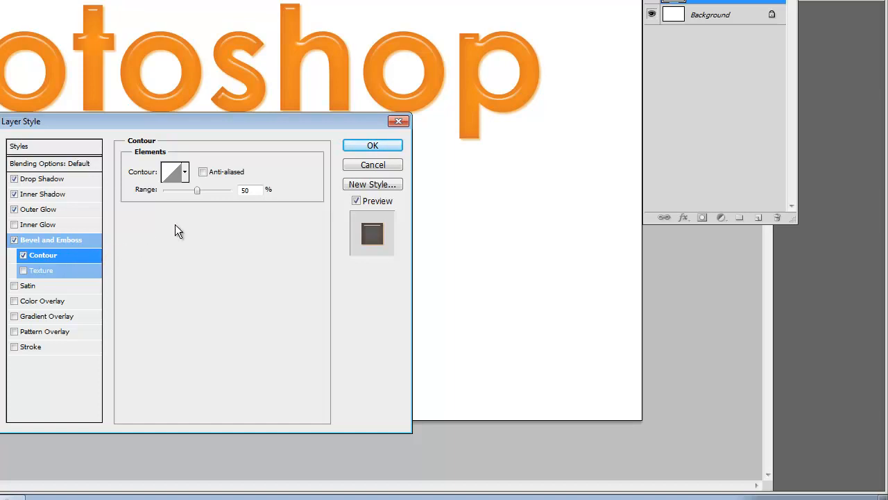
left_click(186, 173)
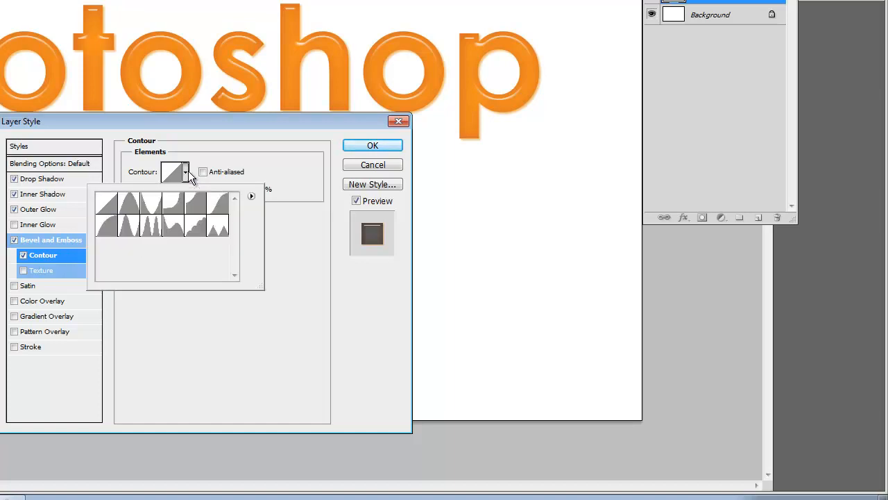
left_click(110, 228)
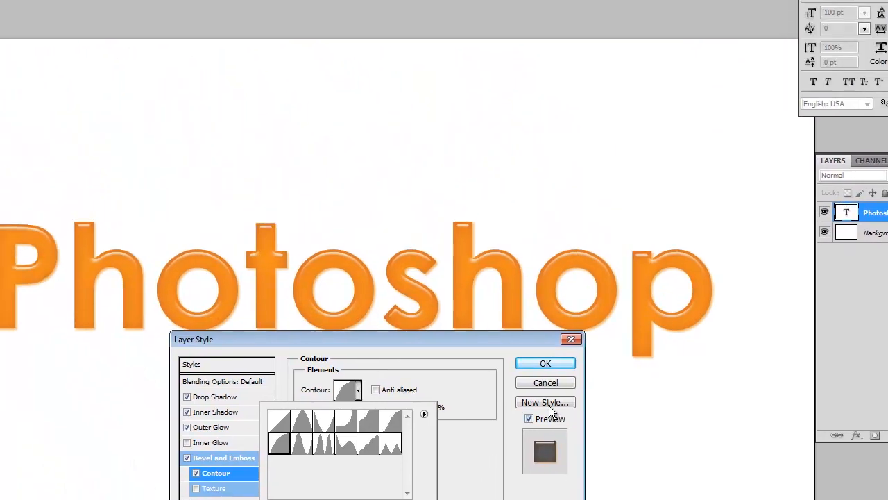
Save the layer effects as a new style named "Glossy Text" and apply the layer style settings to the text
left_click(548, 404)
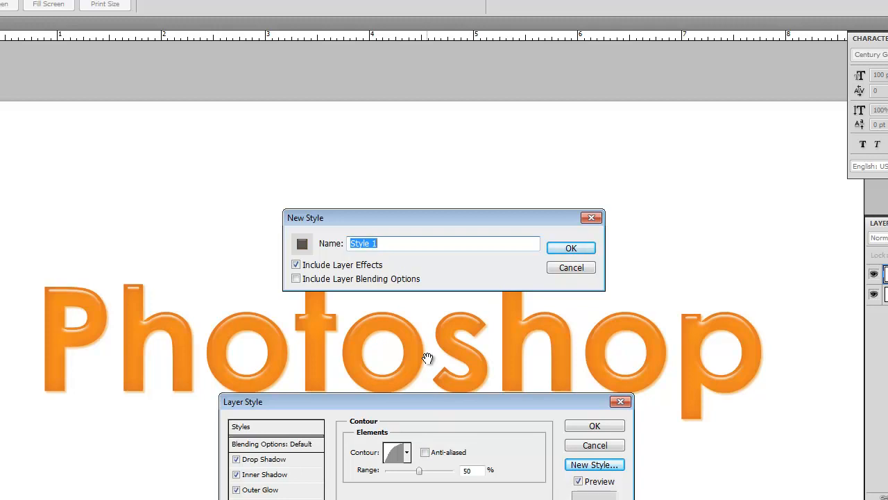
type("Glossy Text")
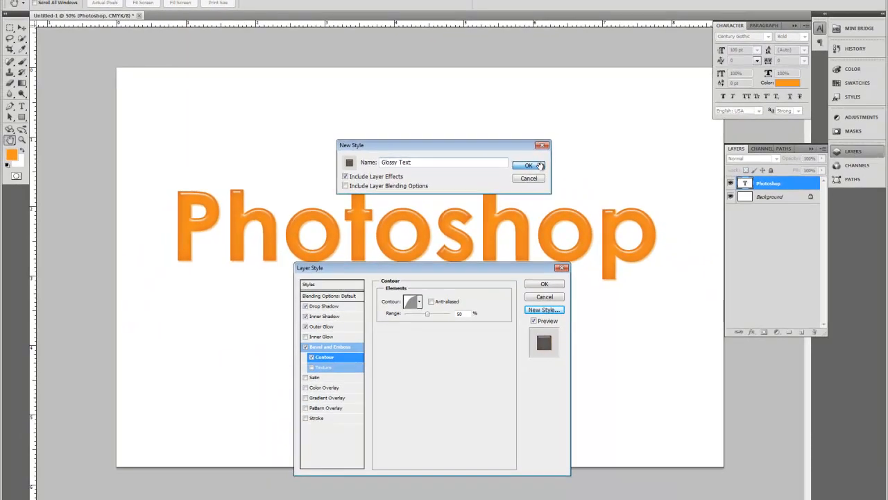
key("Return")
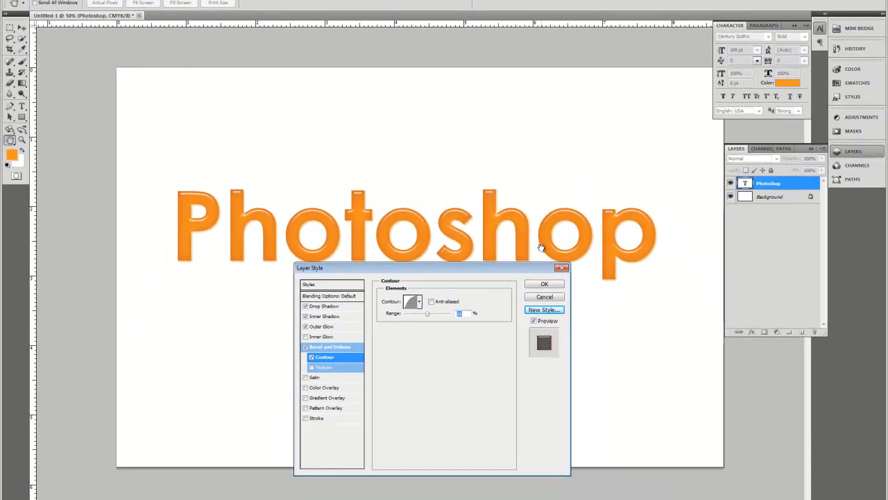
left_click(544, 285)
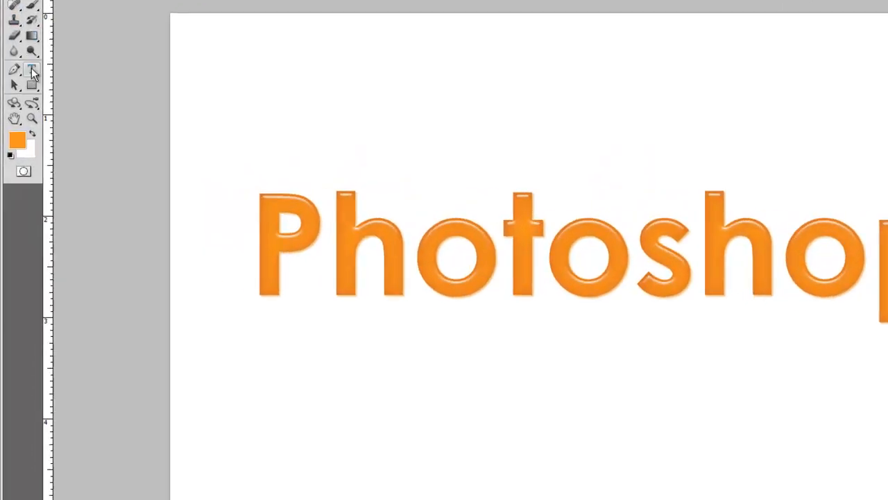
Add the text "Fun" below the word "Photoshop" and apply the saved Glossy Text style to it
key("t")
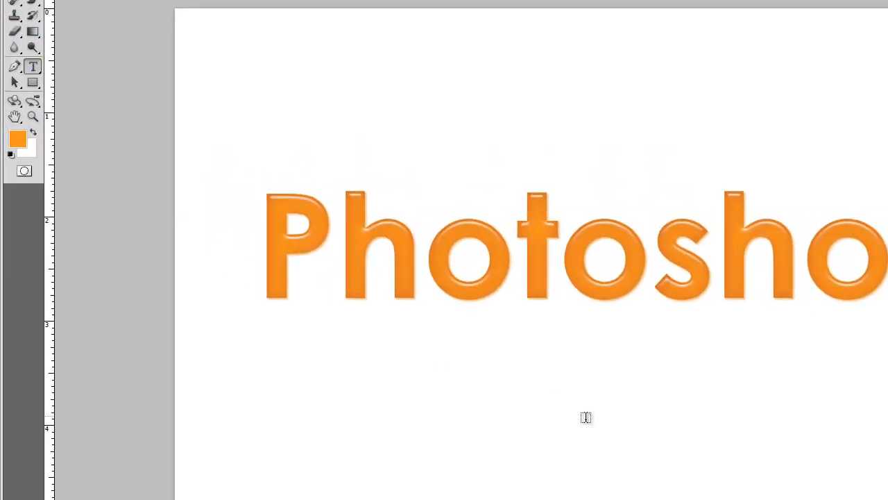
left_click(630, 417)
type("Fun")
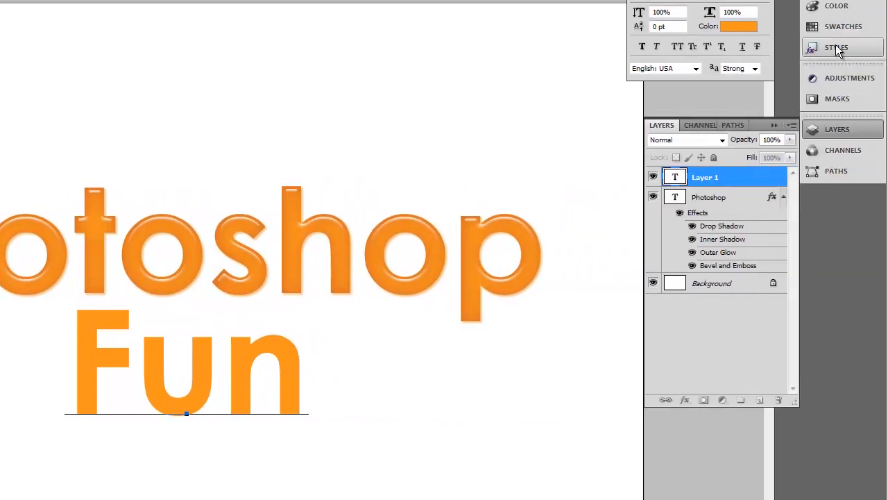
left_click(836, 48)
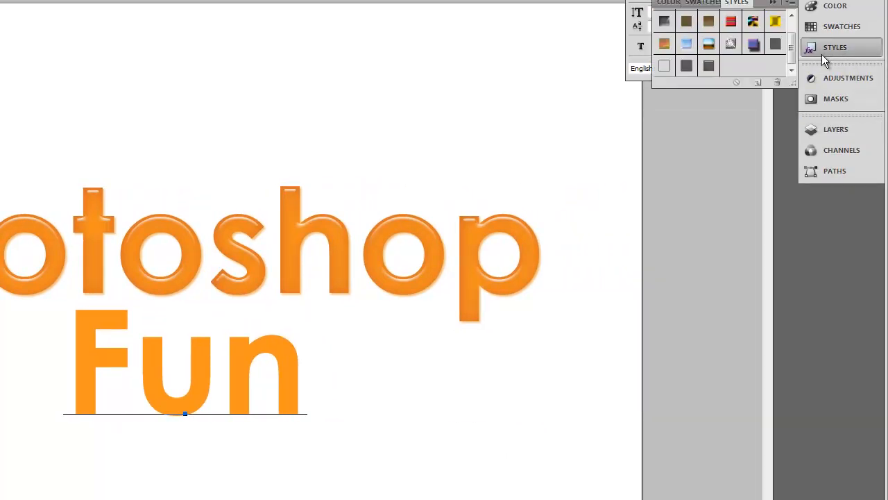
left_click(711, 67)
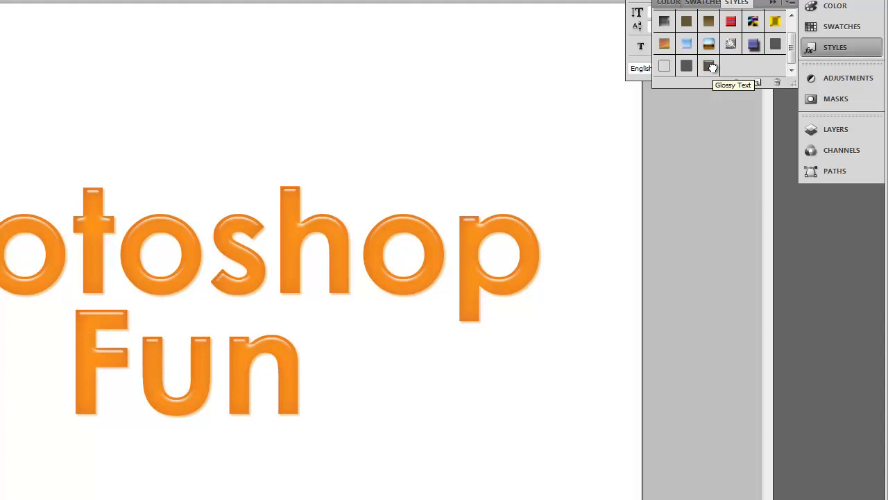